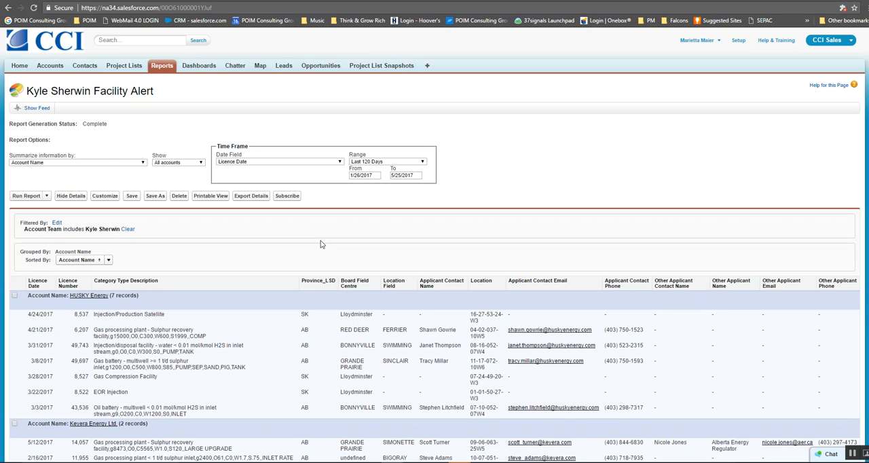
Step: Open the Facility Alert report from the Unfiled Public Reports folder and view its run and scheduling options
click(164, 67)
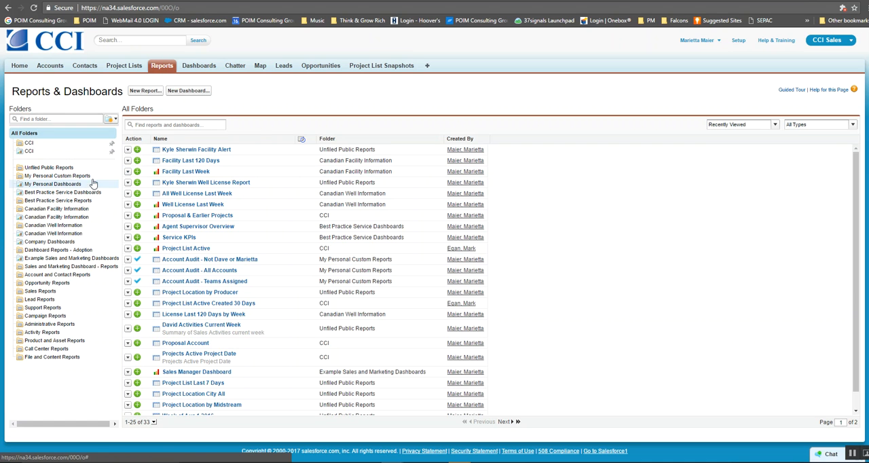
click(42, 170)
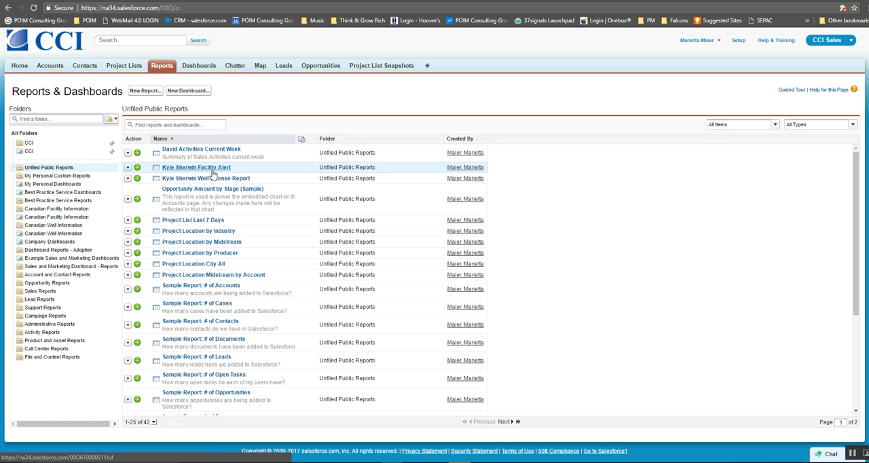
click(210, 170)
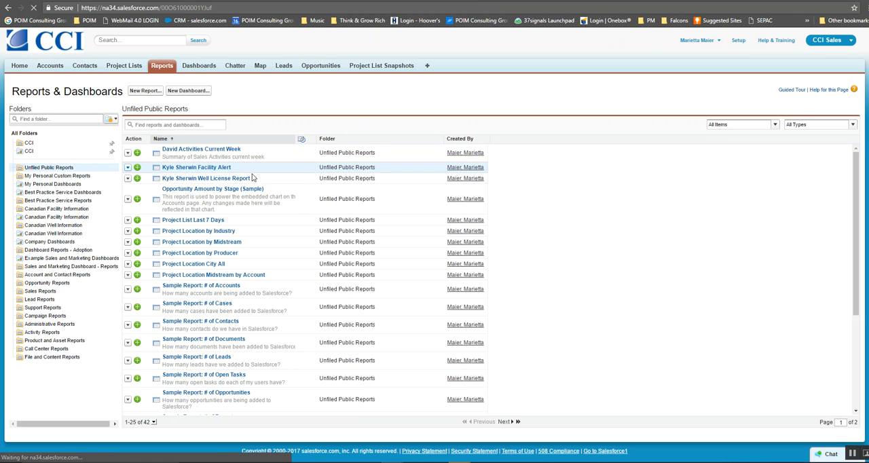
scroll(152, 218, down, 2)
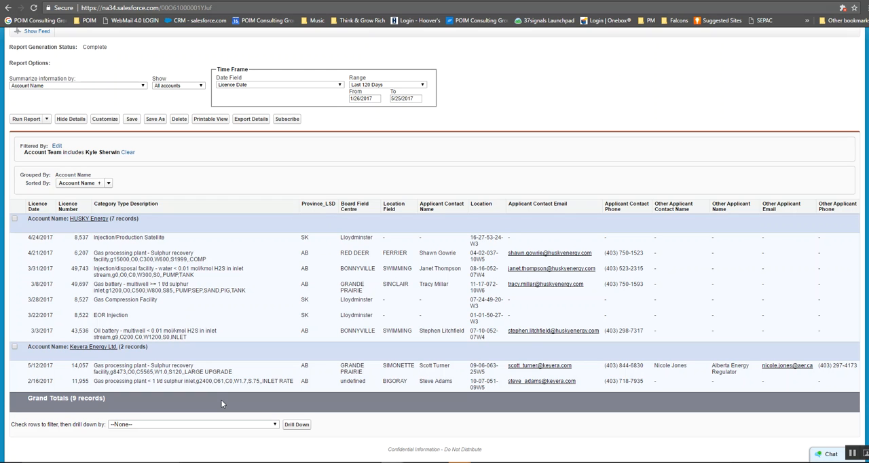
click(46, 120)
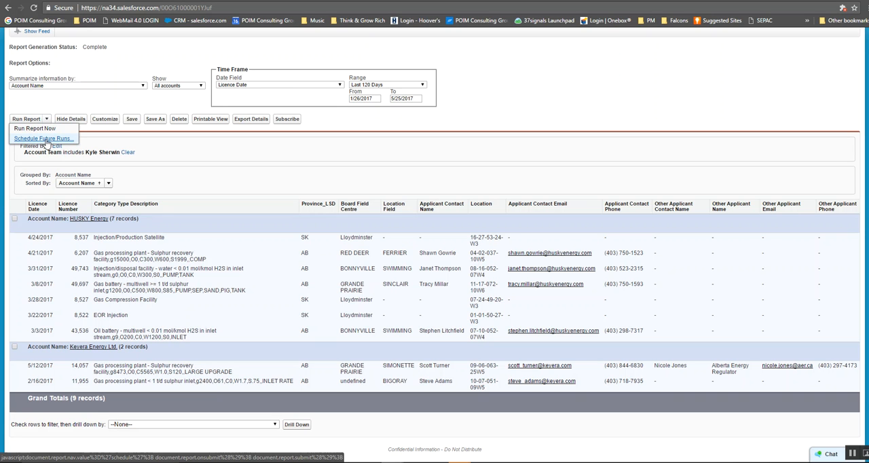
click(228, 199)
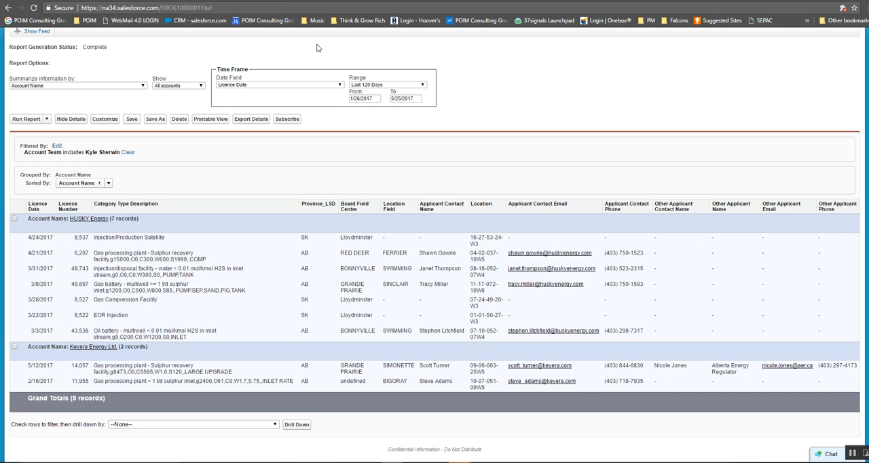
Step: On the map, plot the Account Teams Facility layer and chart its records by account name
scroll(349, 81, up, 2)
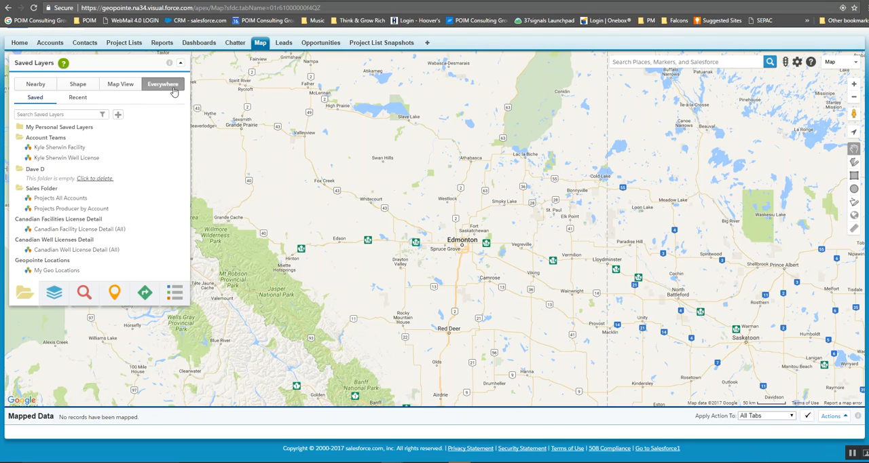
click(47, 148)
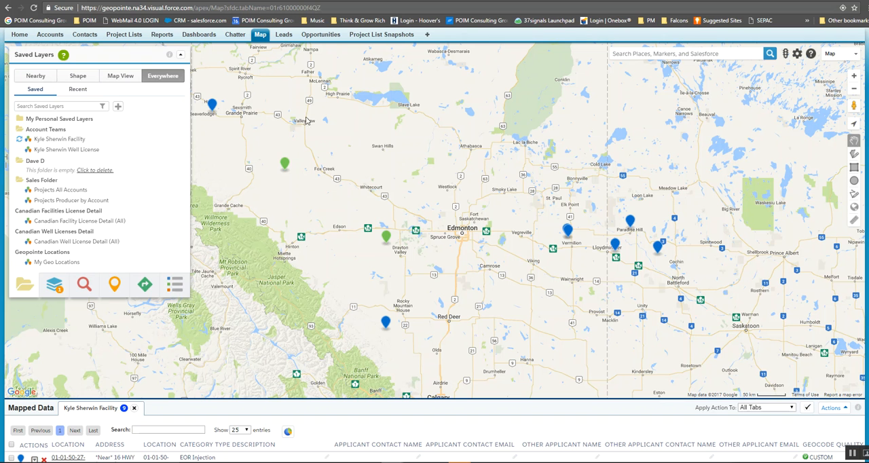
drag(514, 177, 585, 173)
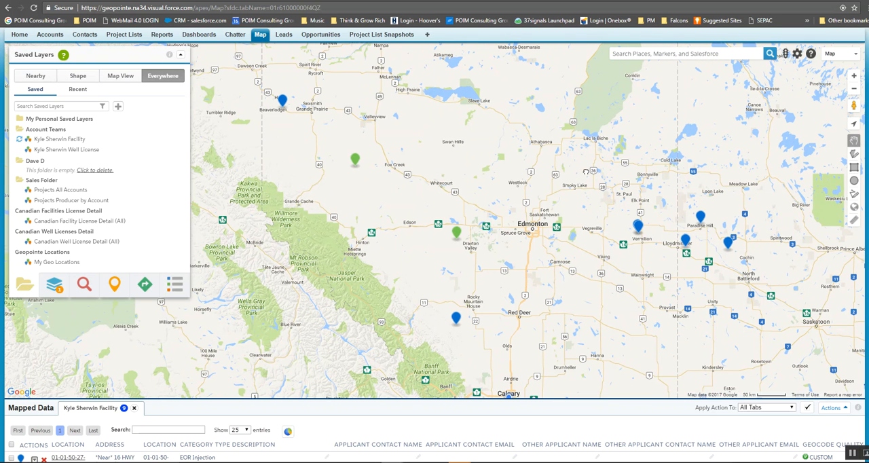
scroll(405, 318, down, 3)
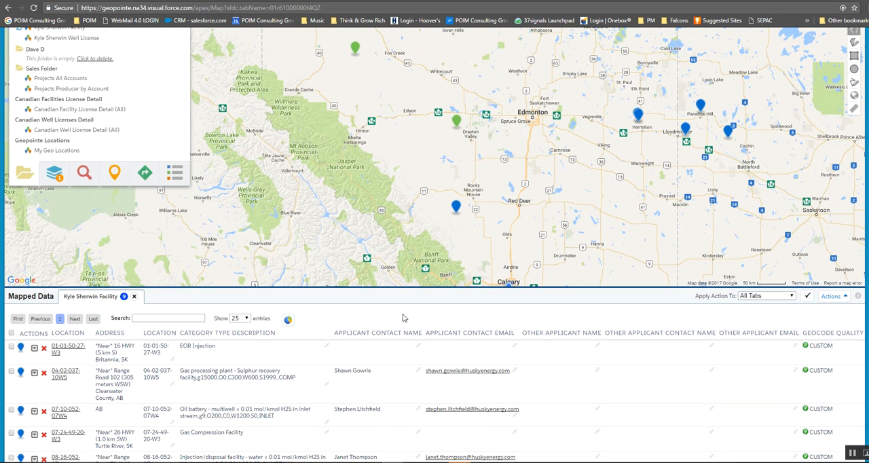
click(289, 320)
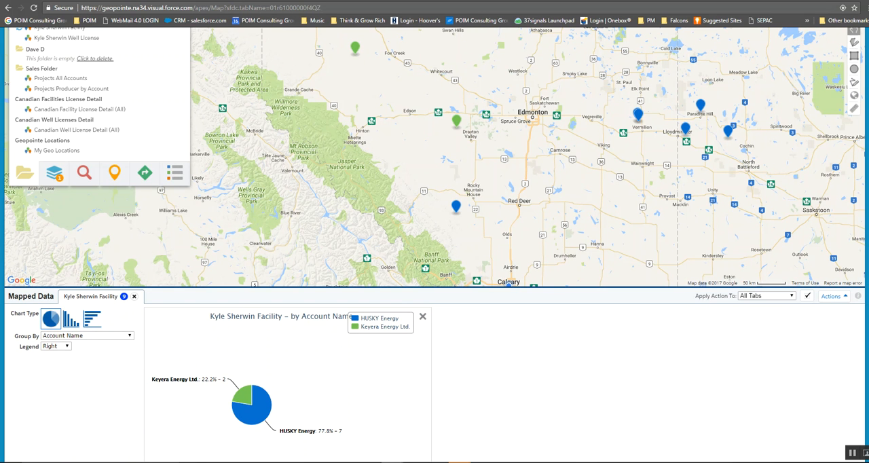
Step: View the details of the Keyera facility marker 09-06-063-25W5 near Fox Creek and close them
scroll(438, 127, up, 2)
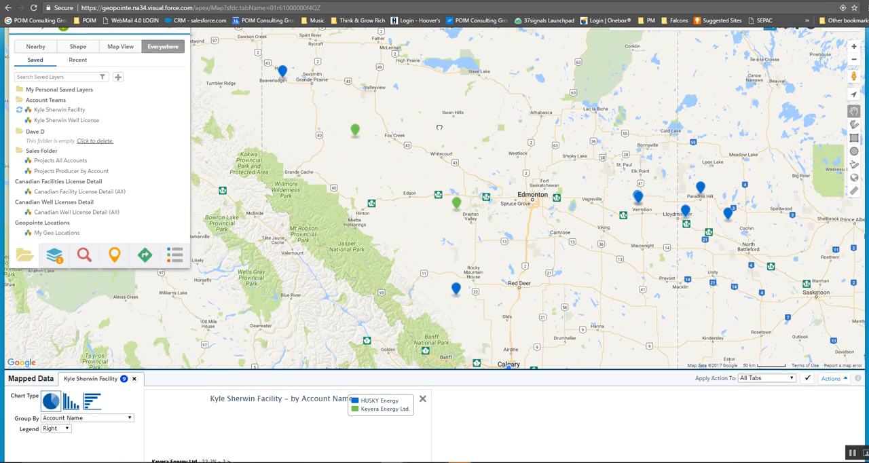
drag(437, 126, 473, 139)
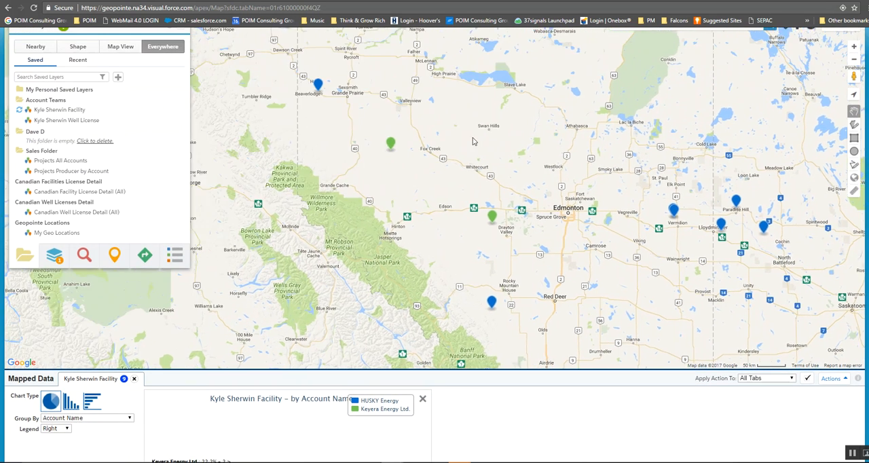
click(389, 144)
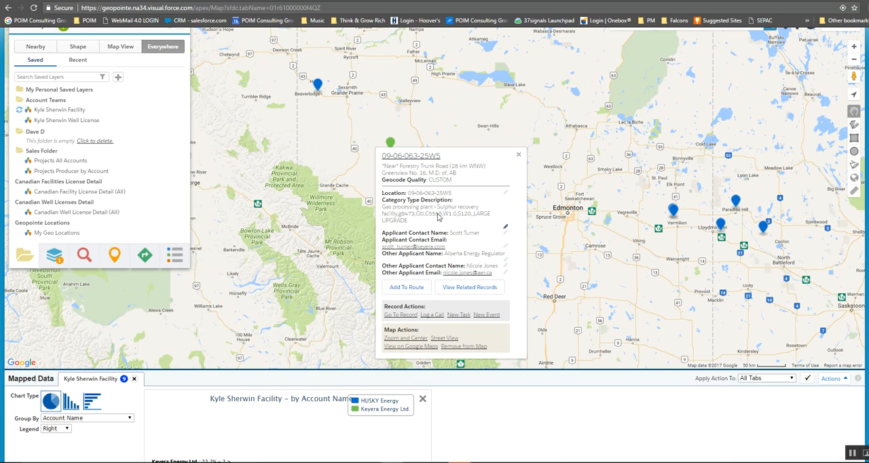
click(521, 153)
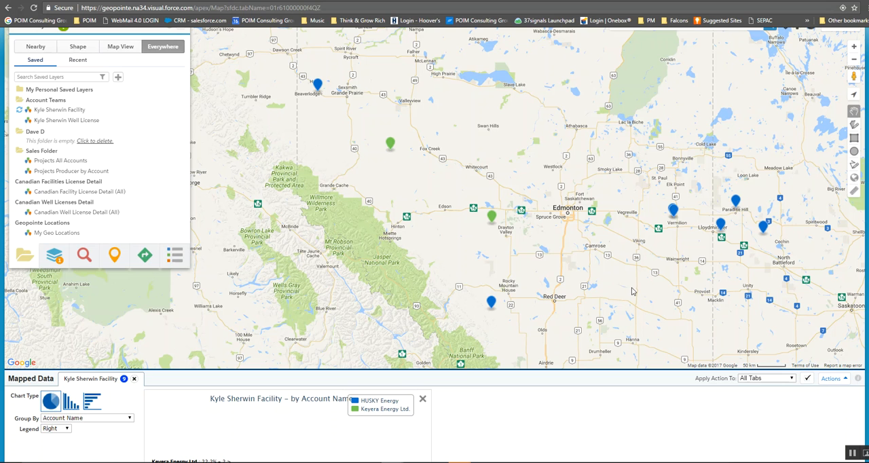
Step: Draw a circle around the 09-06-063-25W5 marker and plot the Projects All Accounts layer within that shape
click(855, 152)
drag(389, 145, 389, 124)
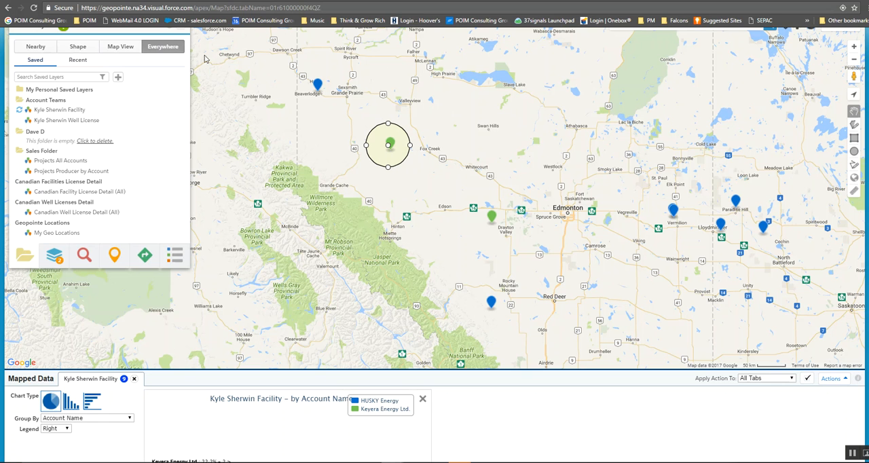
click(78, 48)
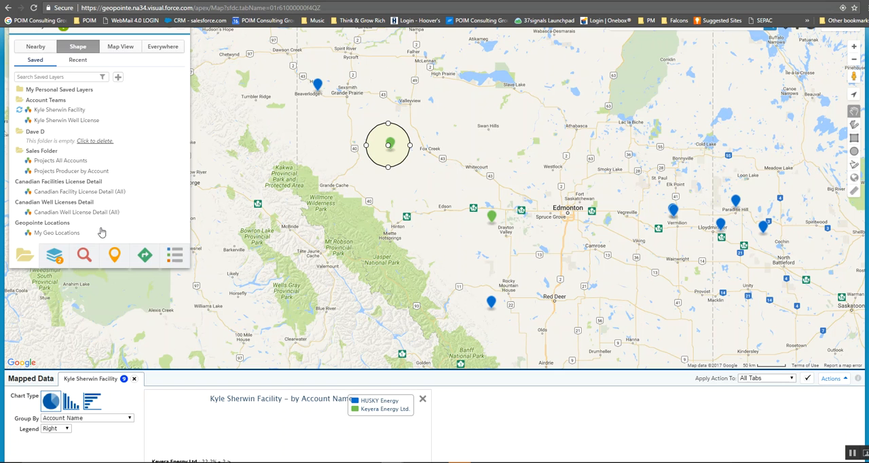
click(41, 163)
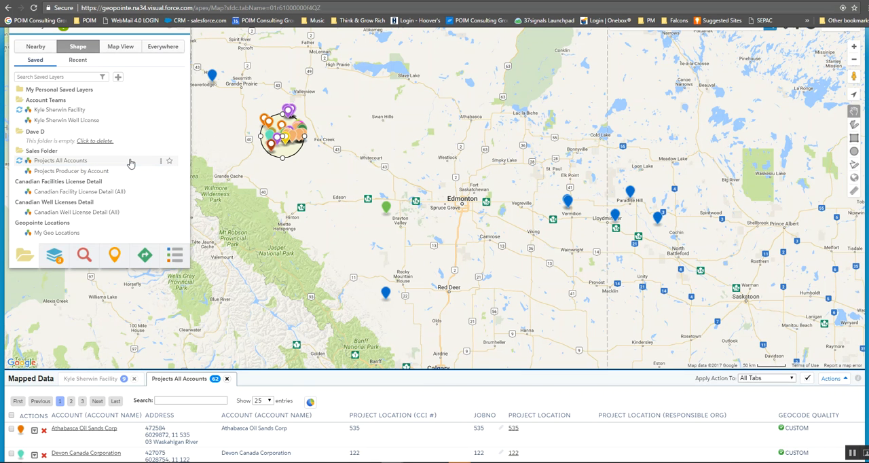
drag(365, 130, 432, 134)
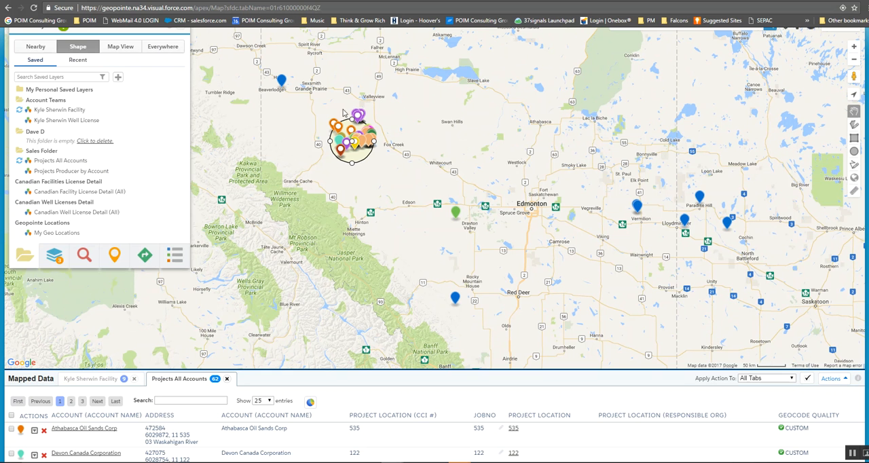
Step: Chart the Projects All Accounts records by account as a pie and enlarge the chart
scroll(858, 232, down, 4)
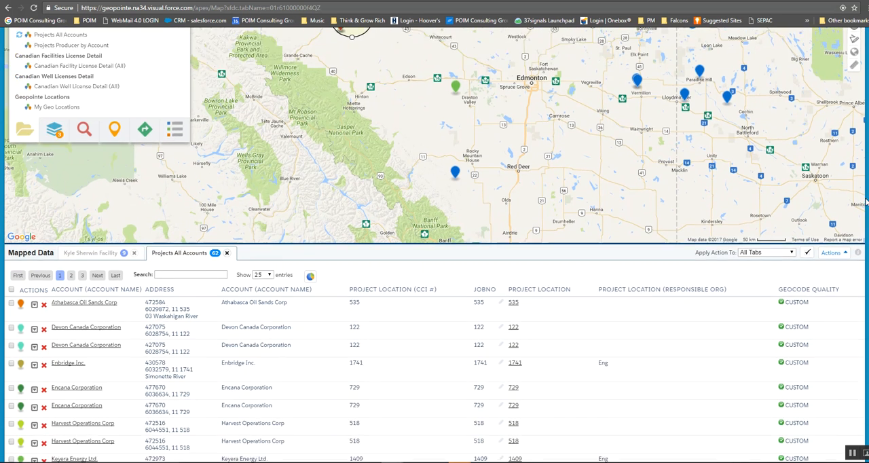
scroll(858, 232, down, 1)
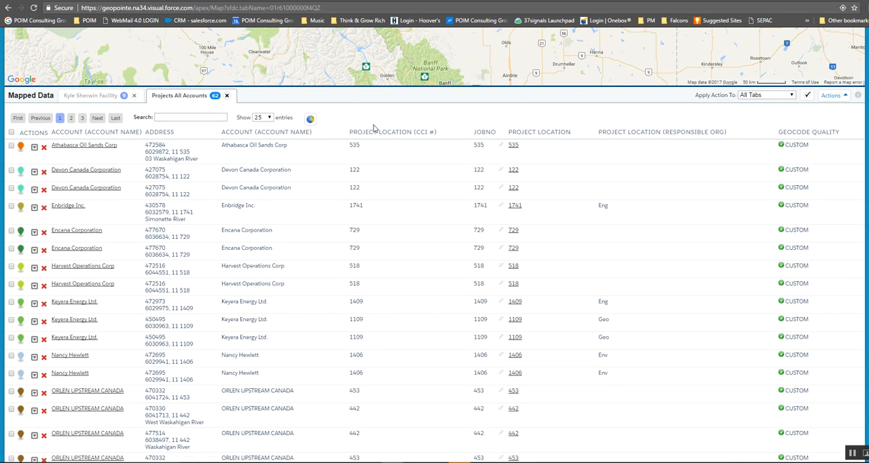
click(310, 118)
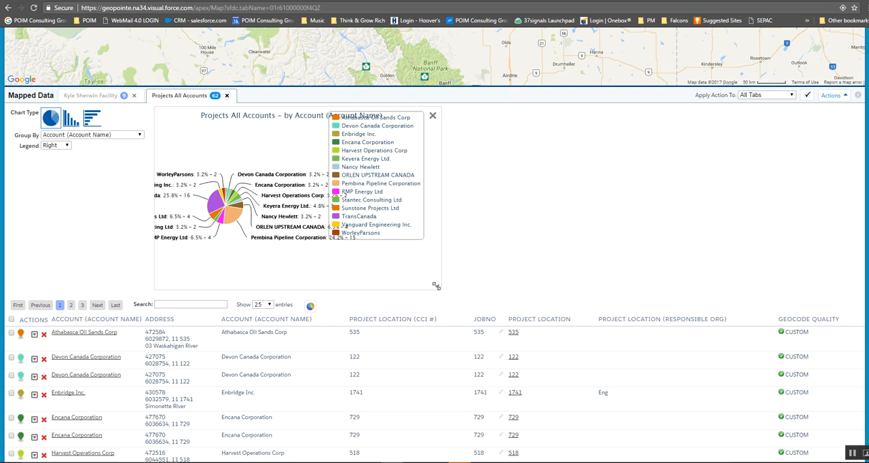
drag(438, 286, 668, 303)
Step: Select the three Keyera Energy Ltd. records in the Projects All Accounts list
scroll(856, 312, down, 5)
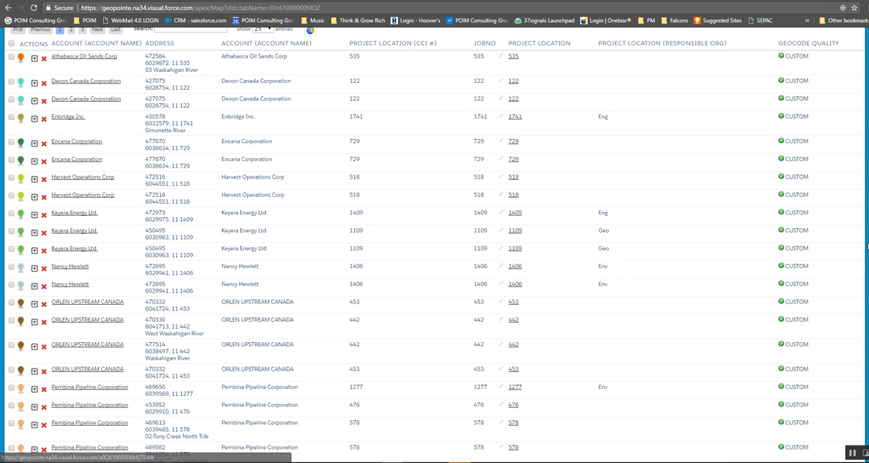
scroll(68, 254, up, 2)
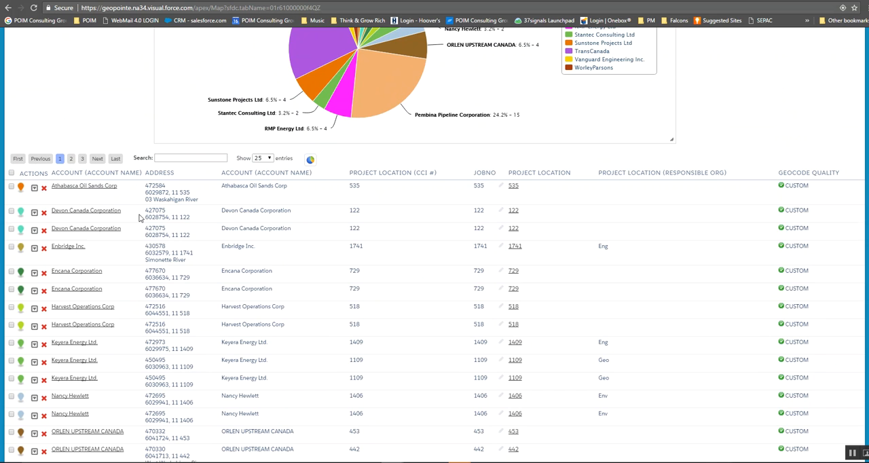
scroll(12, 368, down, 2)
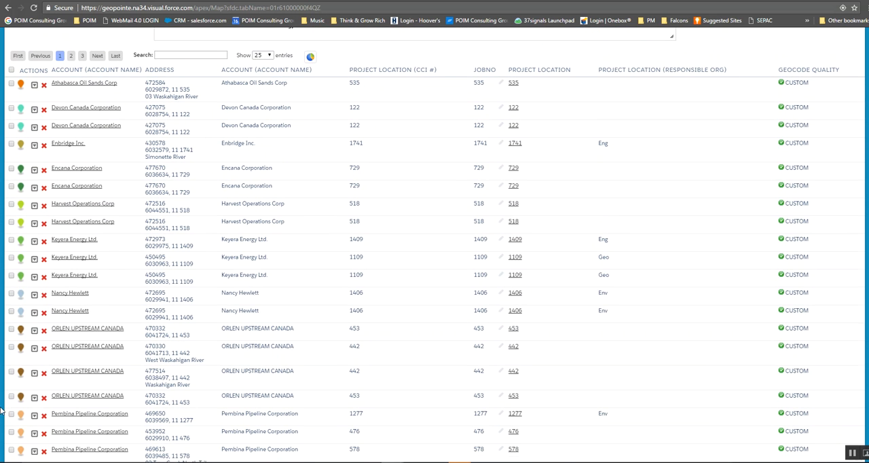
click(11, 276)
click(11, 258)
click(11, 240)
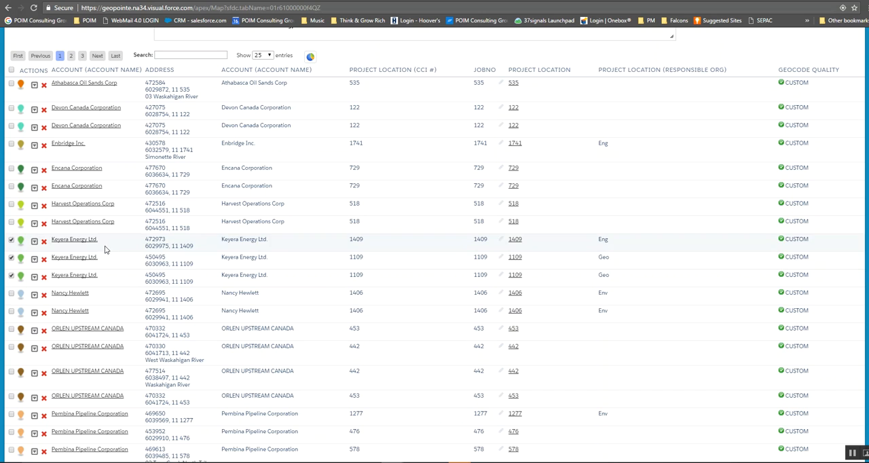
Step: Zoom the map in on the circled area to examine the selected Keyera project markers
scroll(204, 292, up, 2)
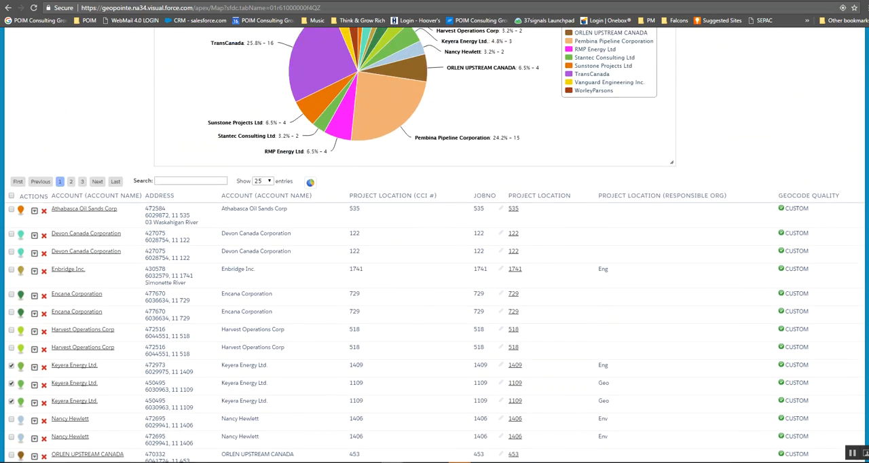
scroll(392, 121, up, 6)
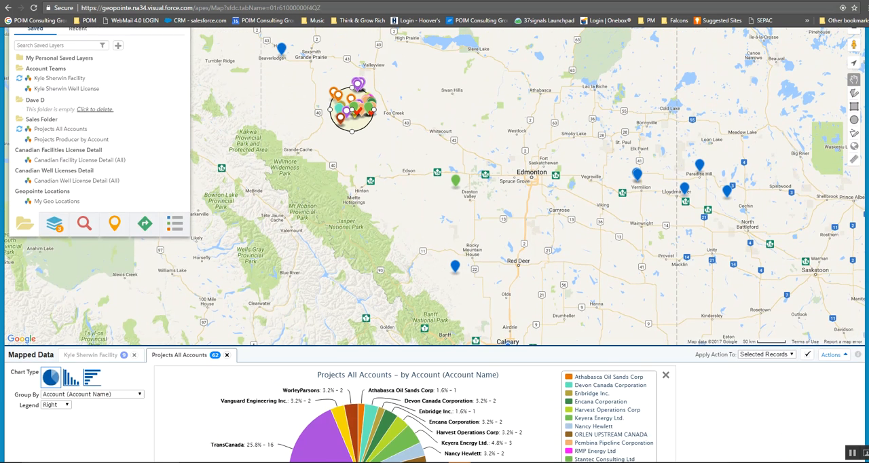
scroll(862, 70, up, 1)
click(855, 62)
mouse_move(489, 156)
mouse_down()
mouse_move(711, 207)
mouse_move(772, 334)
mouse_move(768, 350)
mouse_up()
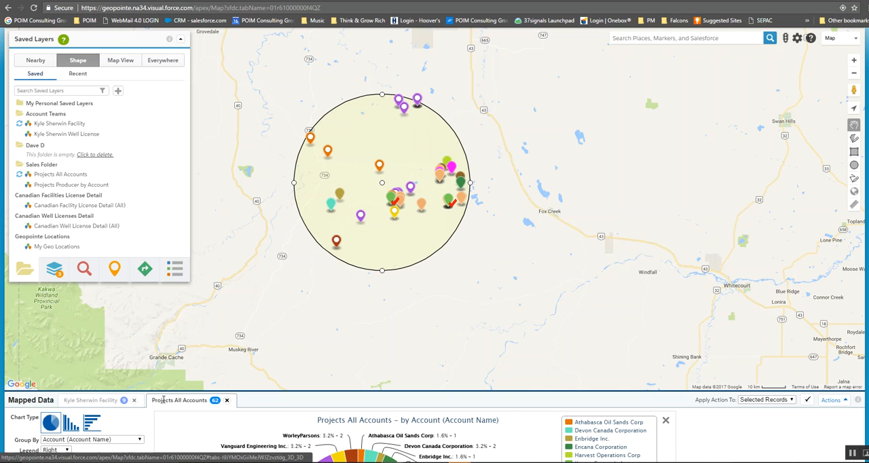
Step: Review the Facility layer's record list with its applicant contacts, then return to the circled area on the map
click(89, 401)
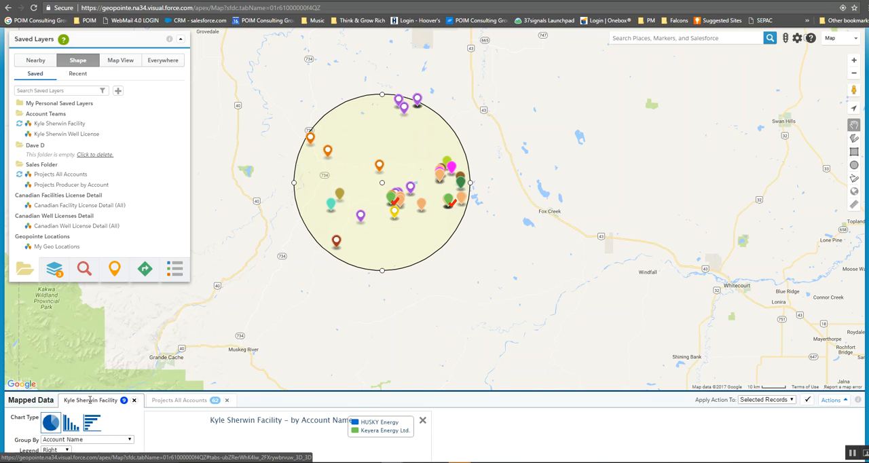
drag(477, 378, 504, 297)
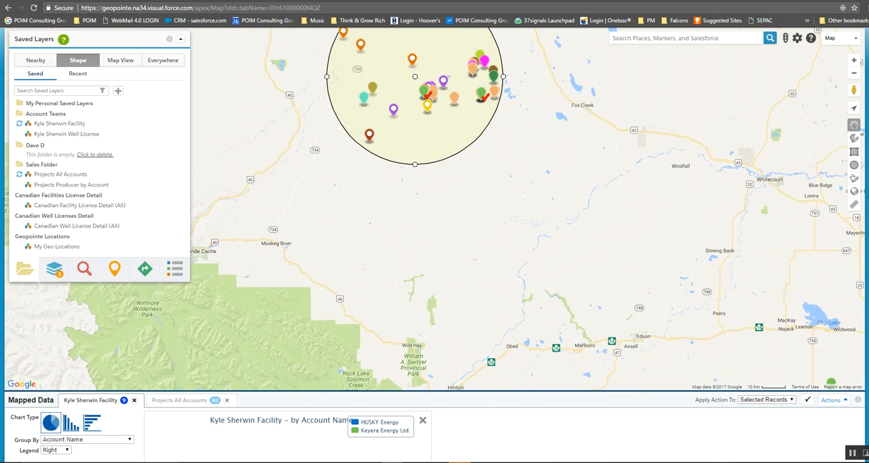
scroll(3, 190, down, 1)
scroll(434, 244, down, 10)
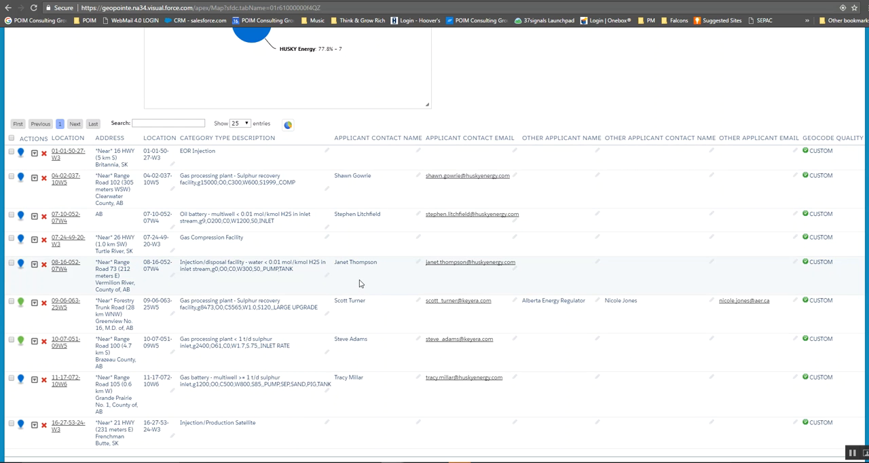
scroll(360, 284, up, 5)
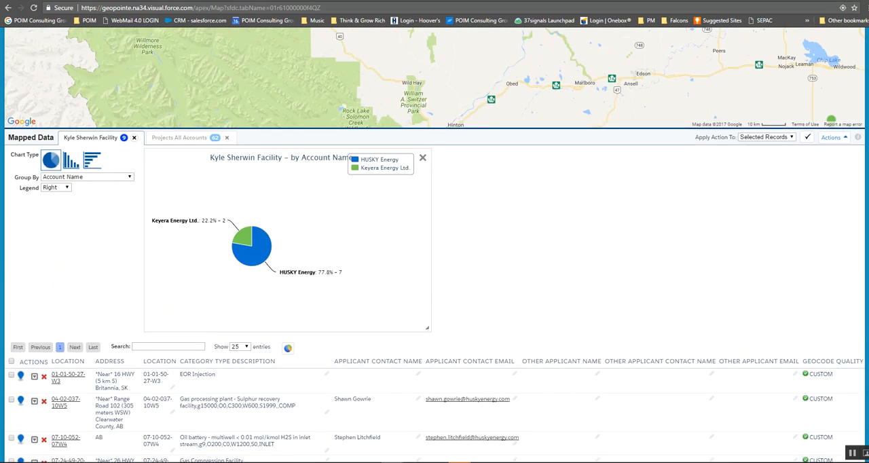
scroll(360, 284, up, 3)
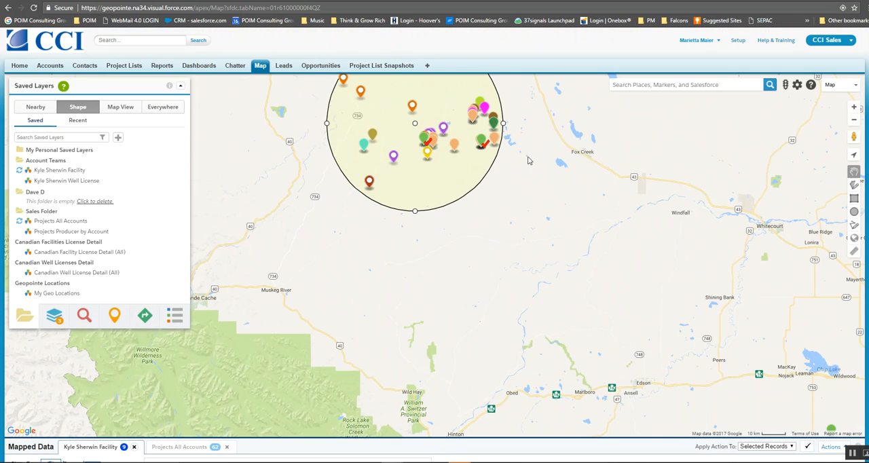
drag(533, 161, 546, 244)
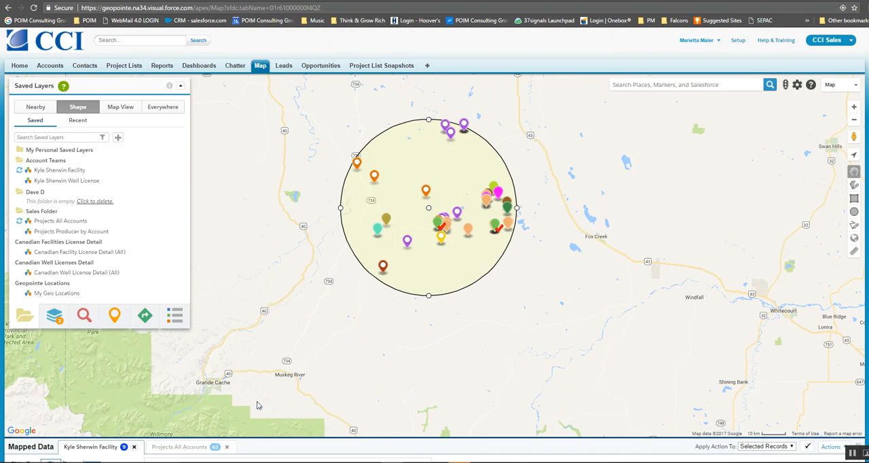
Step: Remove the drawn circle and the Projects All Accounts layer from the mapped layers, keeping the Facility layer
click(54, 317)
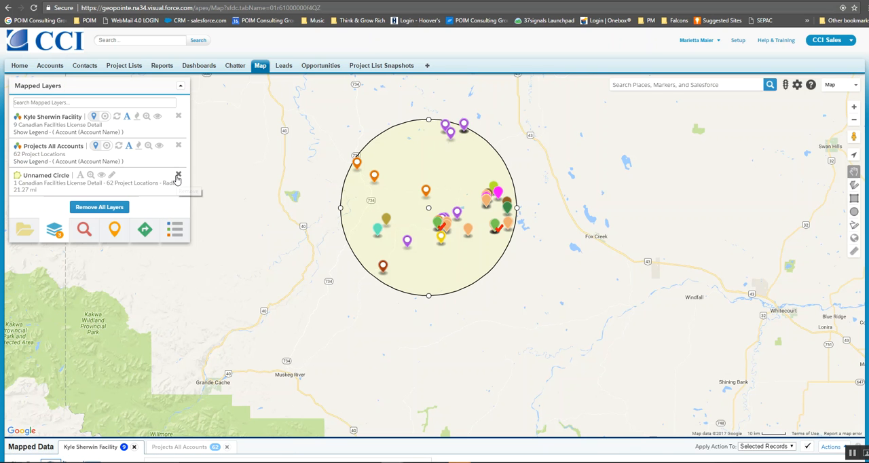
click(178, 179)
click(178, 144)
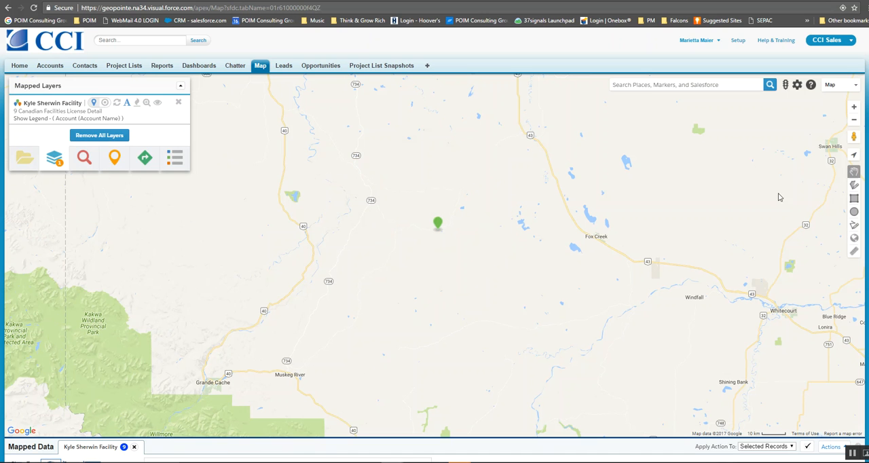
Step: Draw a circle with a radius of about 28 mi around the blue facility marker near Beaverlodge
click(855, 121)
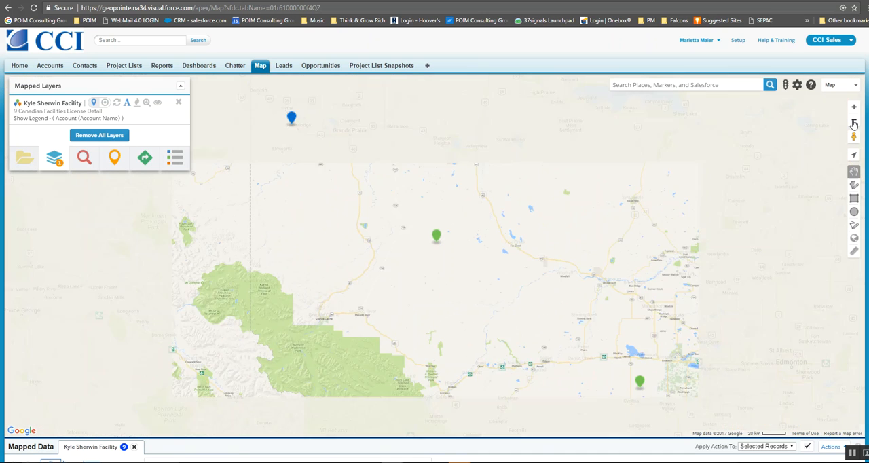
click(854, 121)
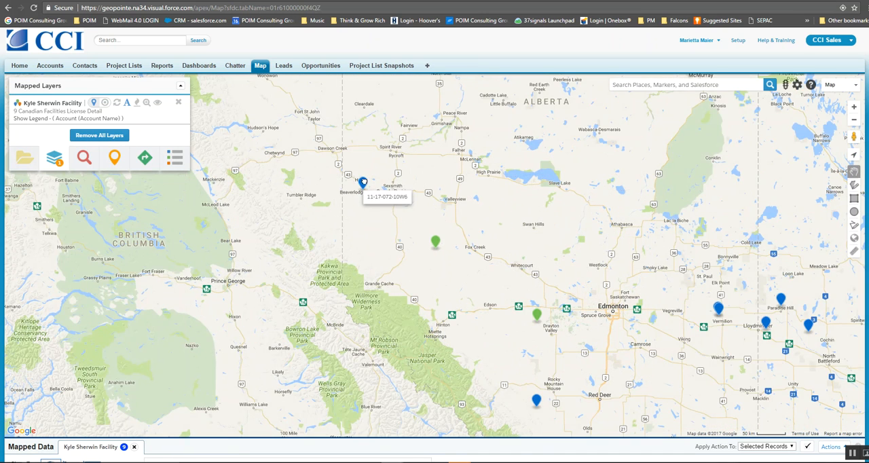
click(363, 182)
click(491, 199)
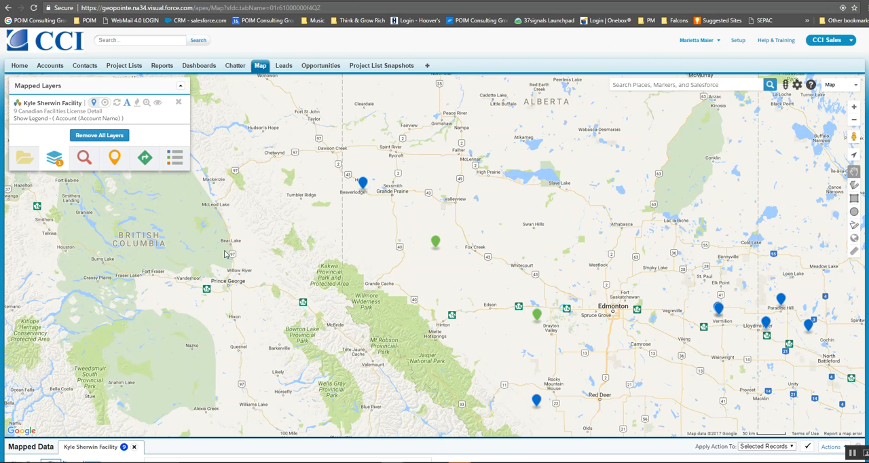
click(855, 211)
drag(365, 171, 364, 154)
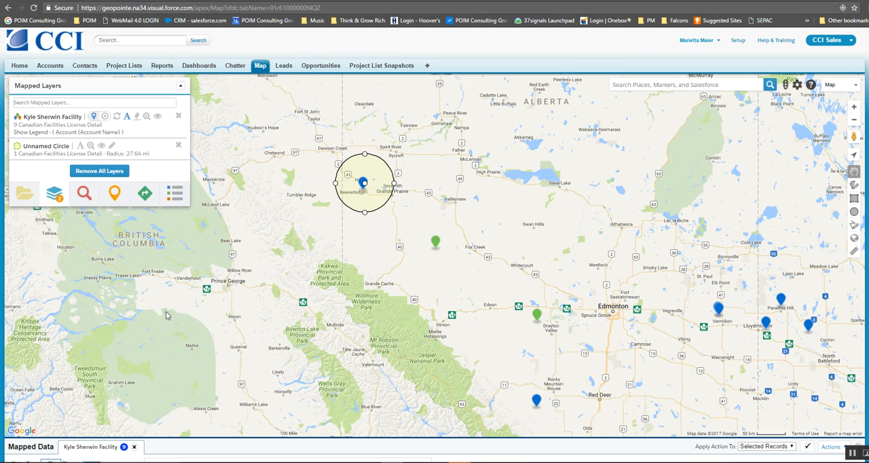
Step: Add the saved Projects All Accounts layer to the map, limited to the shape around the Beaverlodge facility
click(24, 195)
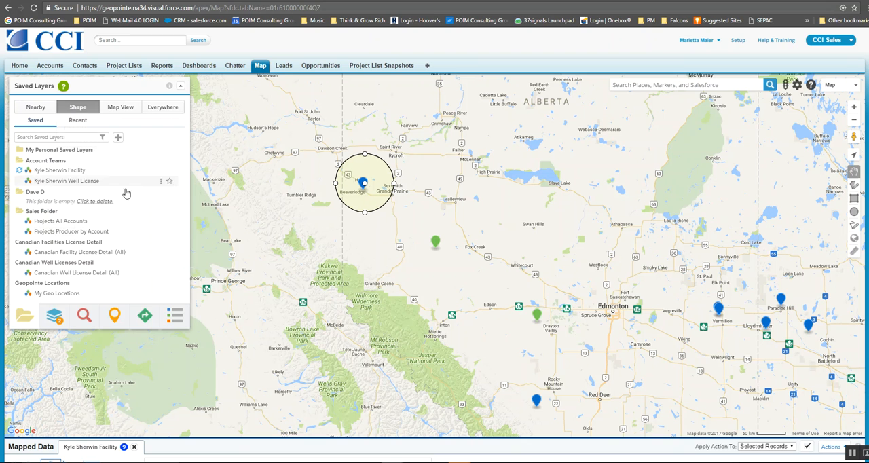
click(44, 223)
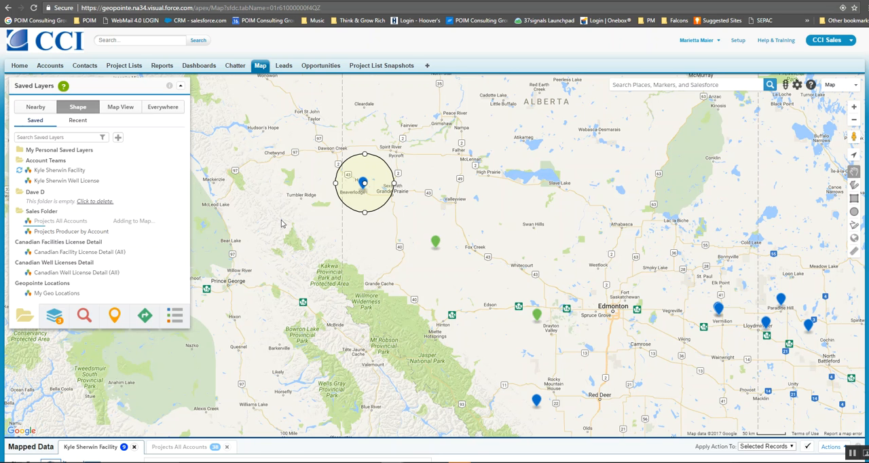
drag(293, 197, 407, 195)
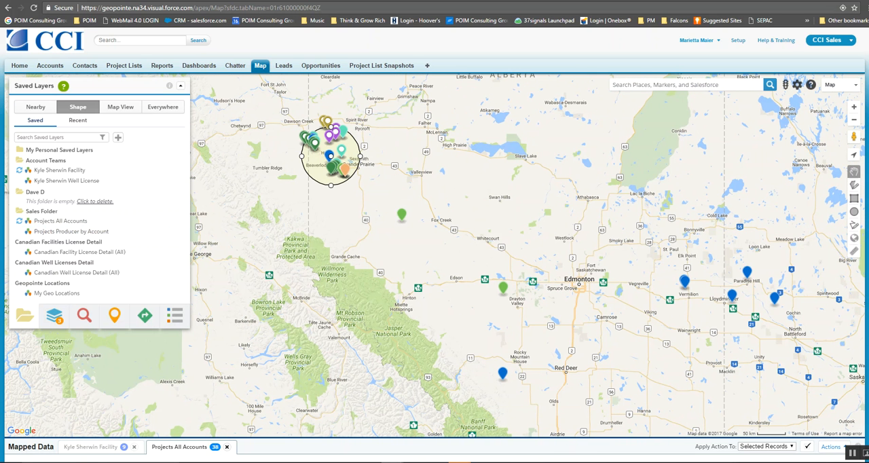
Step: Show the project records from the Beaverlodge circle as a pie chart by account and enlarge the chart
scroll(308, 181, down, 5)
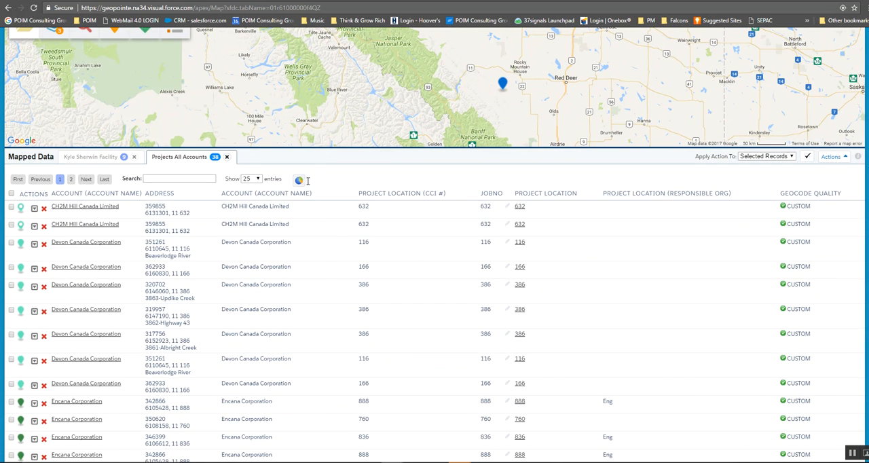
click(300, 180)
drag(437, 350, 639, 387)
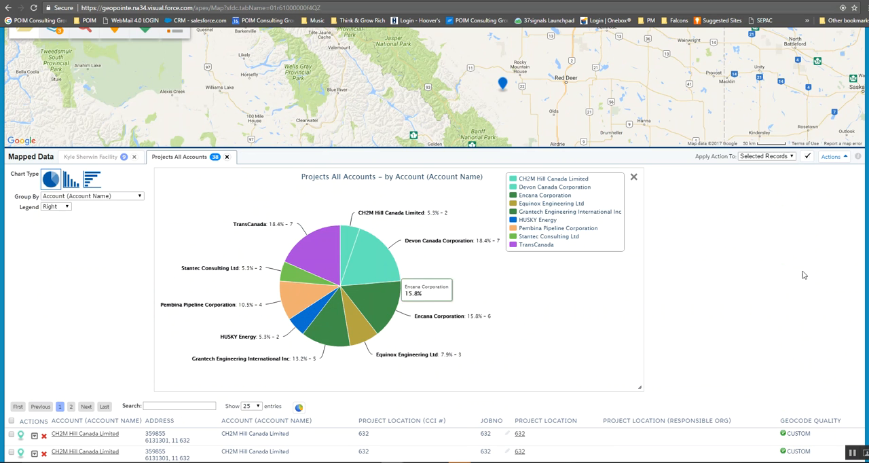
Step: Review the HUSKY Energy records in the project list and the applicant contacts in the Facility layer's list, then return to the map
scroll(435, 272, down, 5)
scroll(435, 272, down, 3)
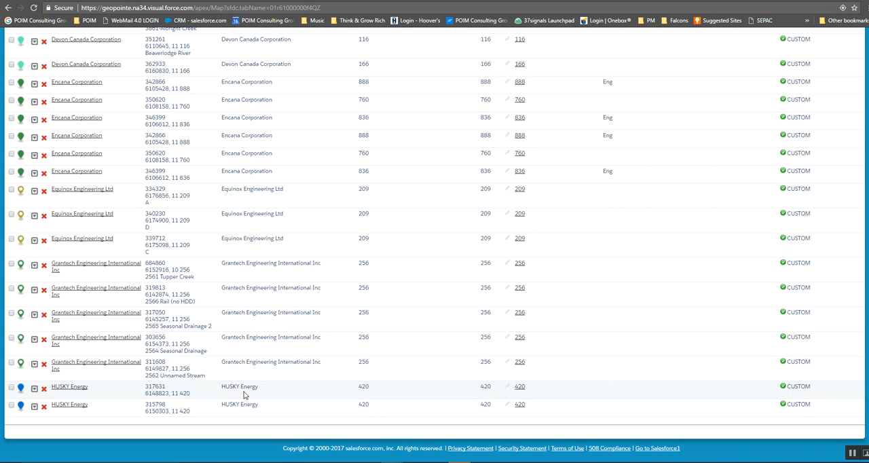
scroll(441, 128, up, 15)
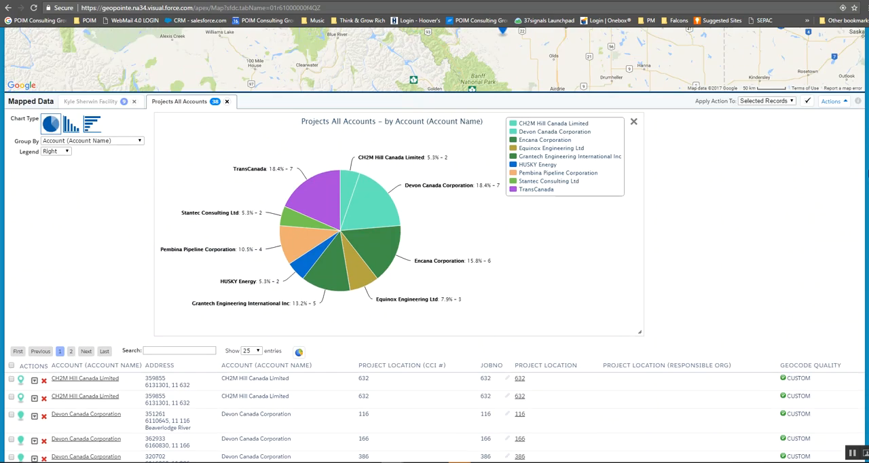
scroll(441, 127, down, 1)
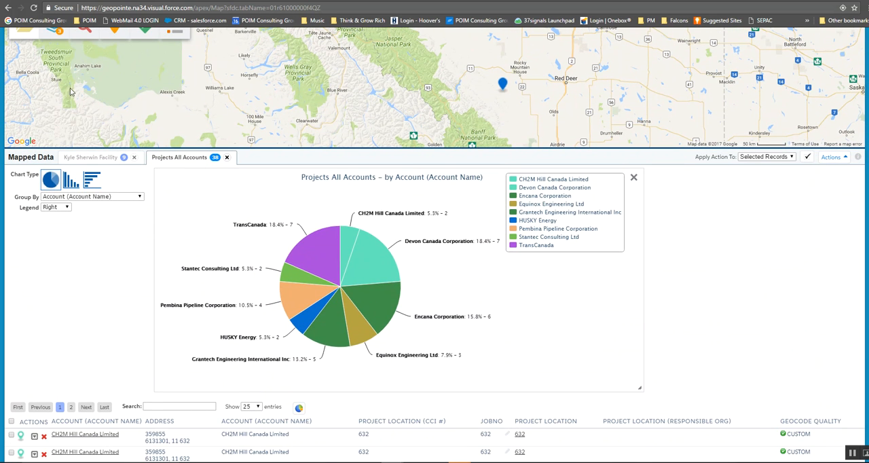
click(88, 157)
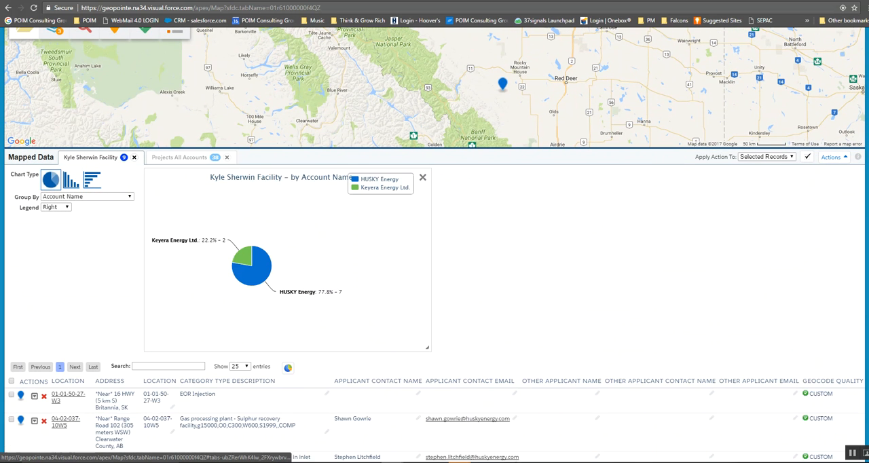
scroll(857, 315, down, 3)
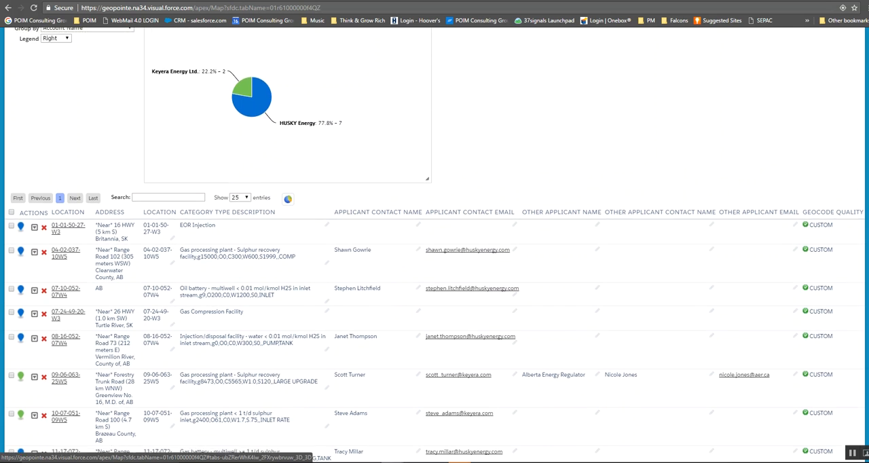
scroll(434, 244, up, 10)
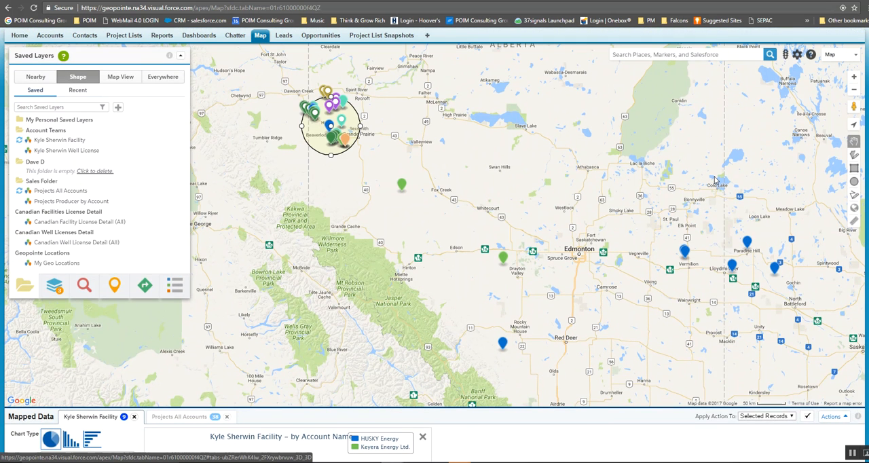